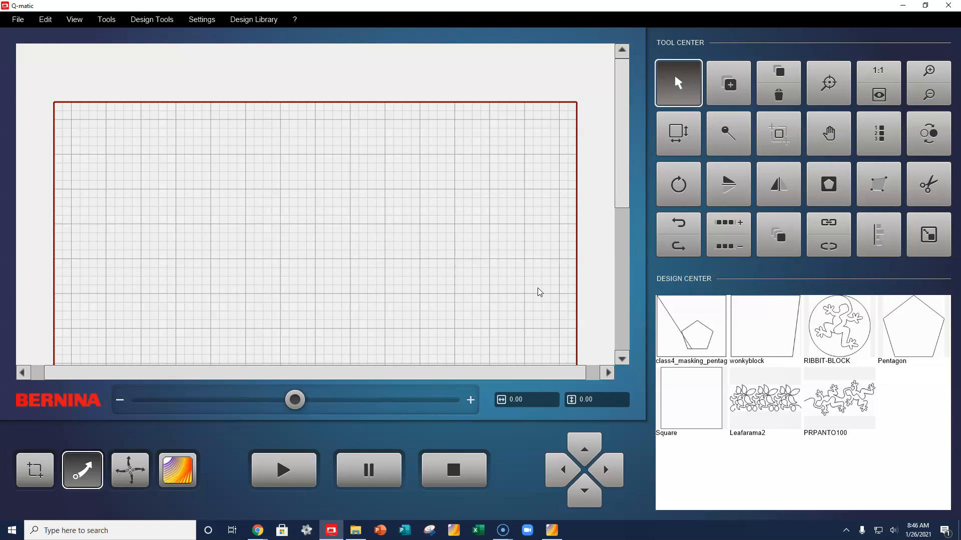
Switch to Art and Stitch and open BaptistFanWithHearts.dxf from Downloads as an untitled design without converting it to outlines
left_click(879, 94)
left_click(550, 531)
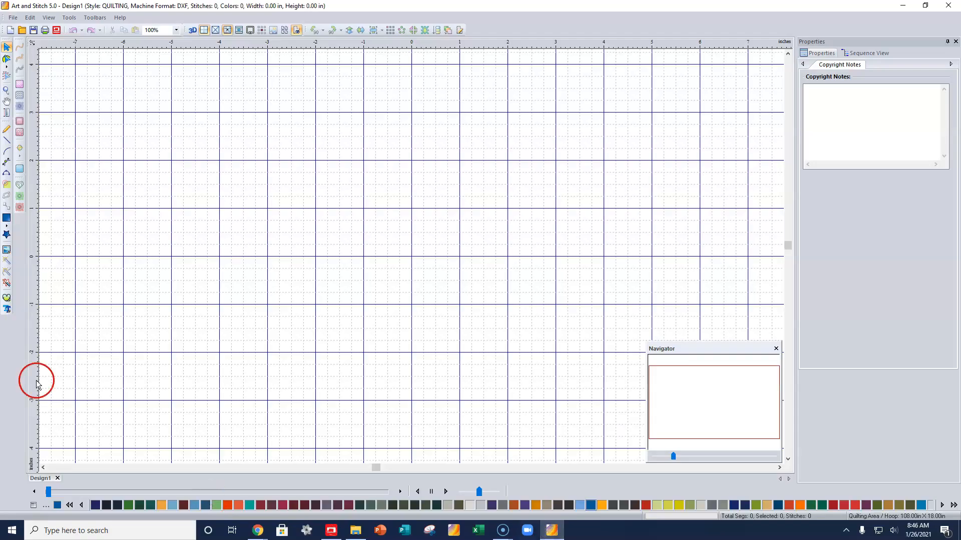
left_click(22, 31)
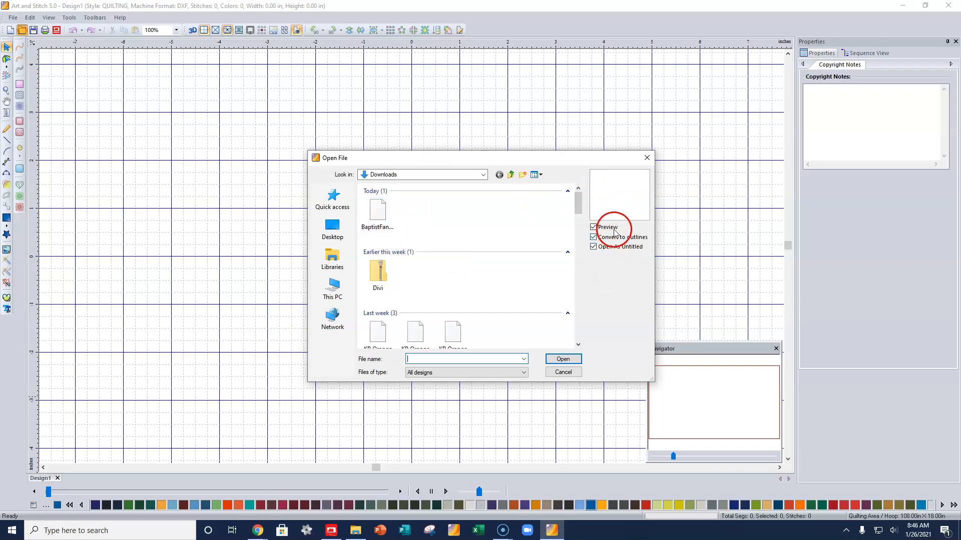
left_click(596, 238)
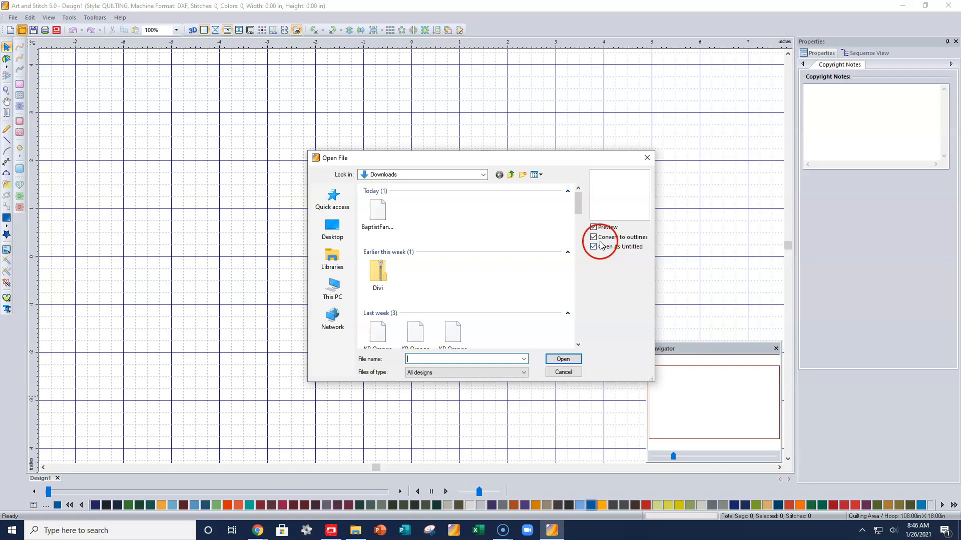
left_click(594, 237)
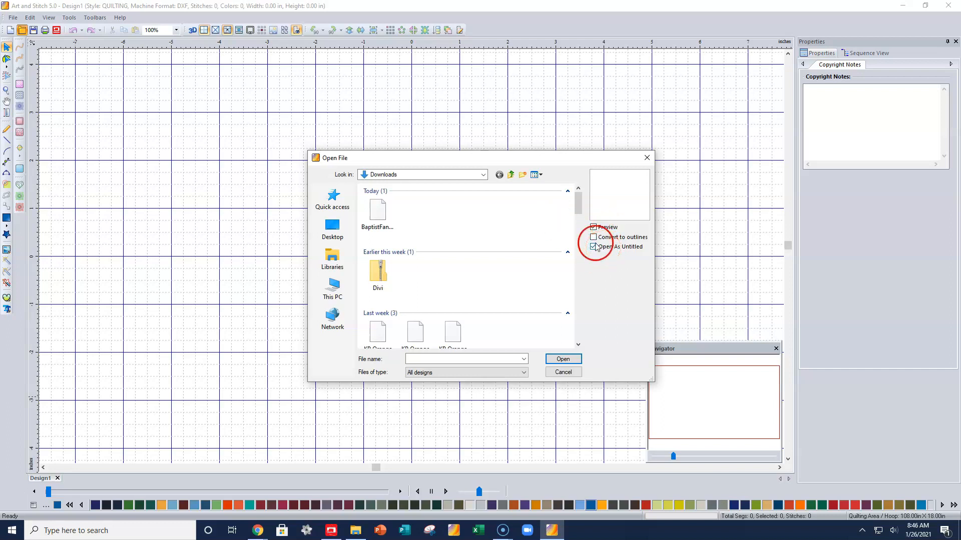
left_click(377, 224)
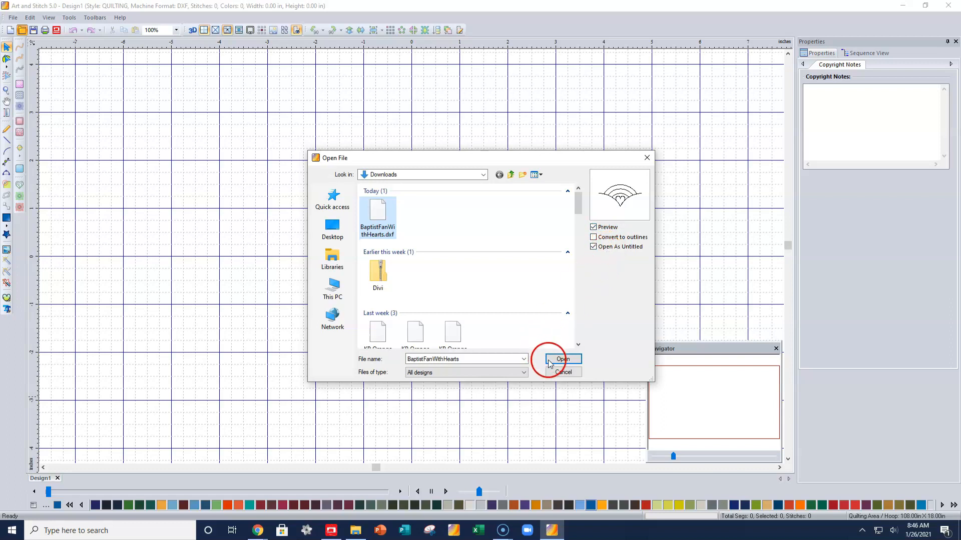
left_click(563, 360)
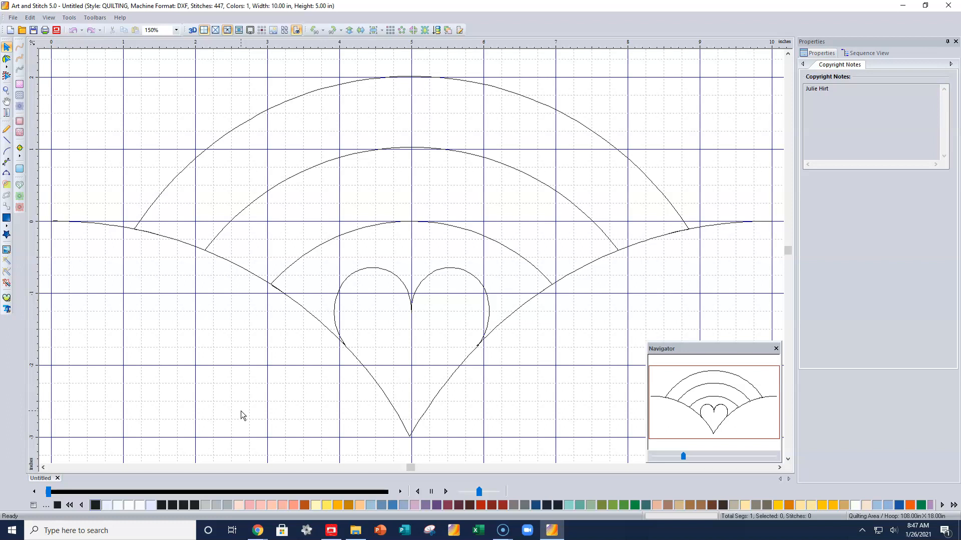
Inspect how the opened fan design is listed in the sequence view
left_click(871, 53)
left_click(809, 91)
left_click(809, 91)
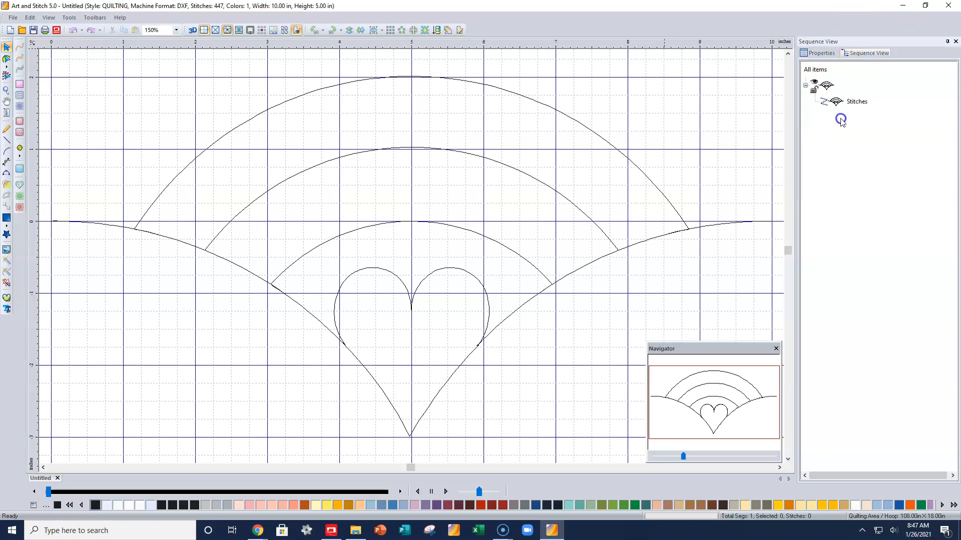
left_click(822, 105)
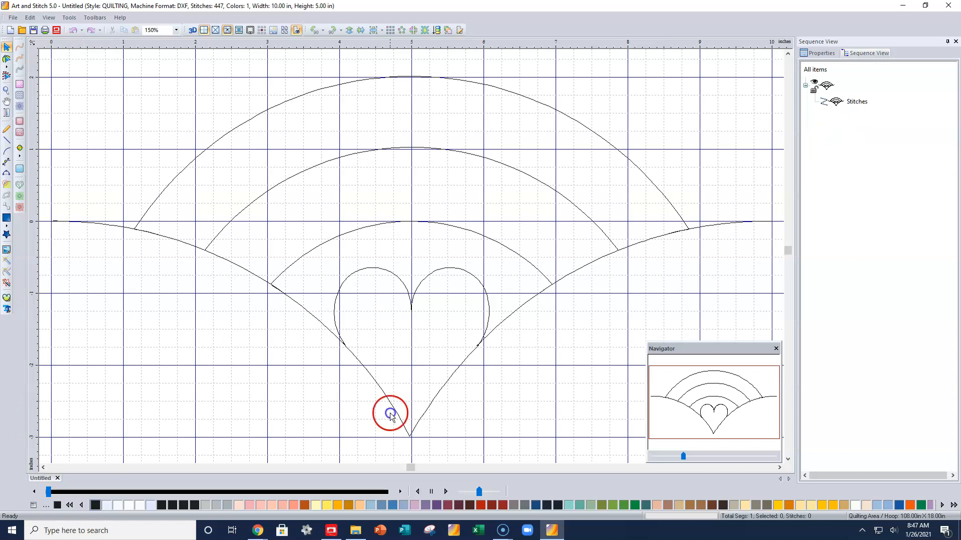
Send the fan design to Q-matic, saving it as ANS_import_temp in ANS format in Art and Stitch My Designs
left_click(57, 31)
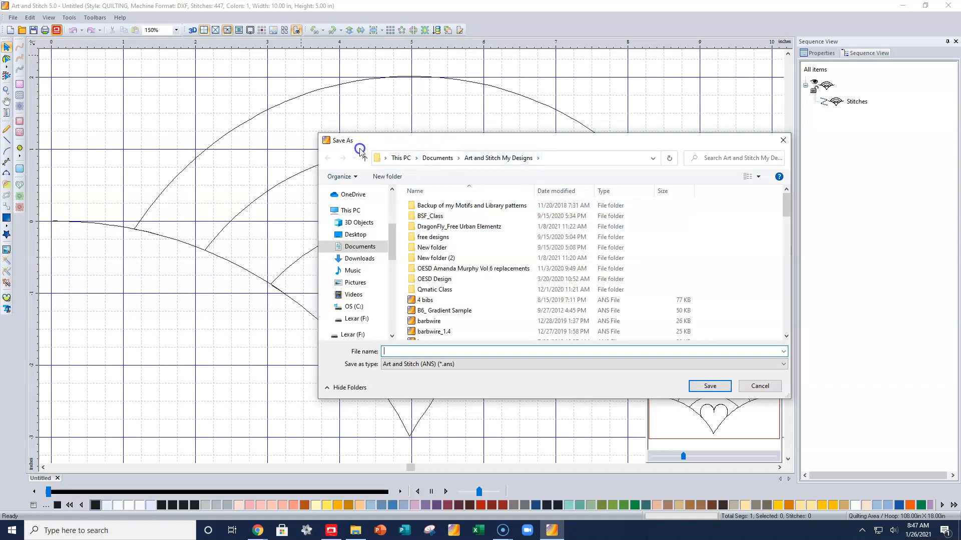
left_click(179, 481)
left_click(461, 143)
left_click(496, 353)
type("ANS_import_temp")
left_click(365, 411)
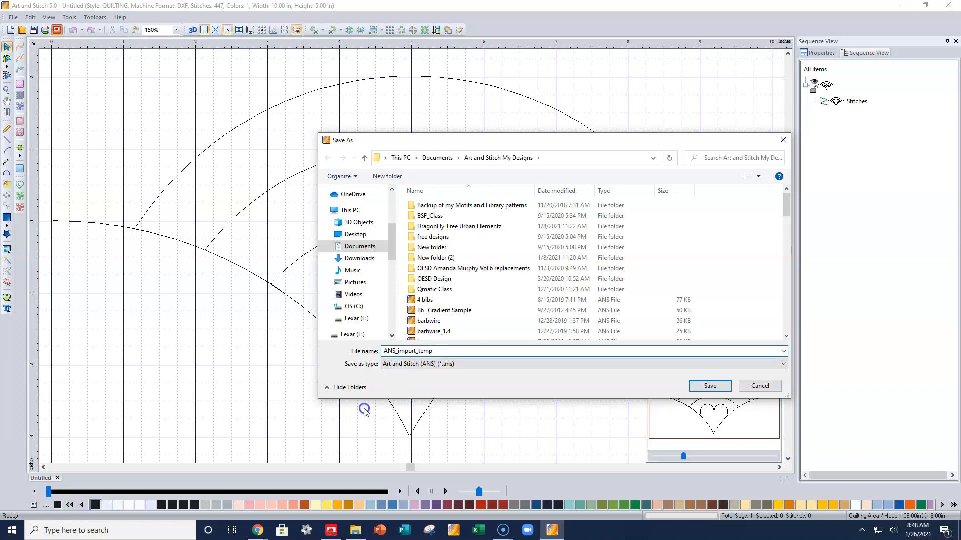
left_click(773, 361)
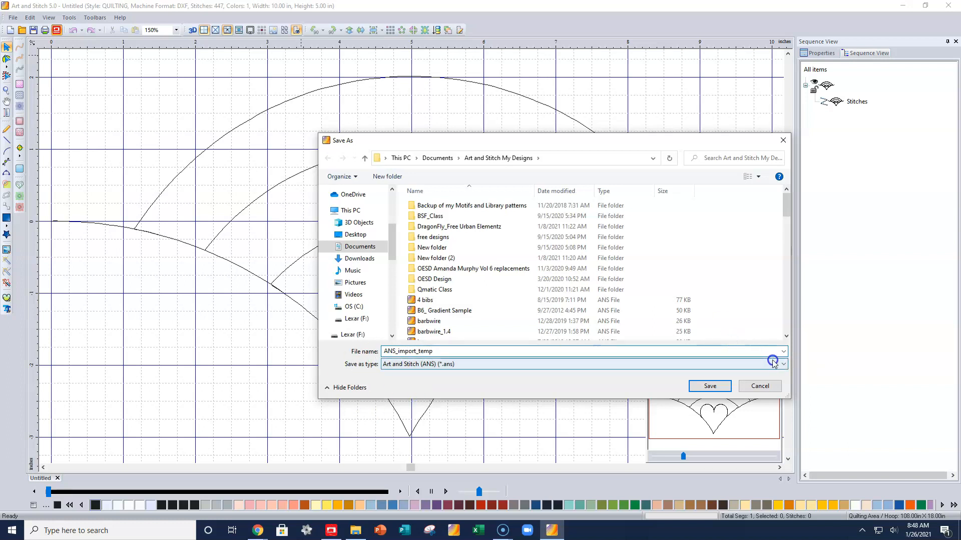
left_click(470, 374)
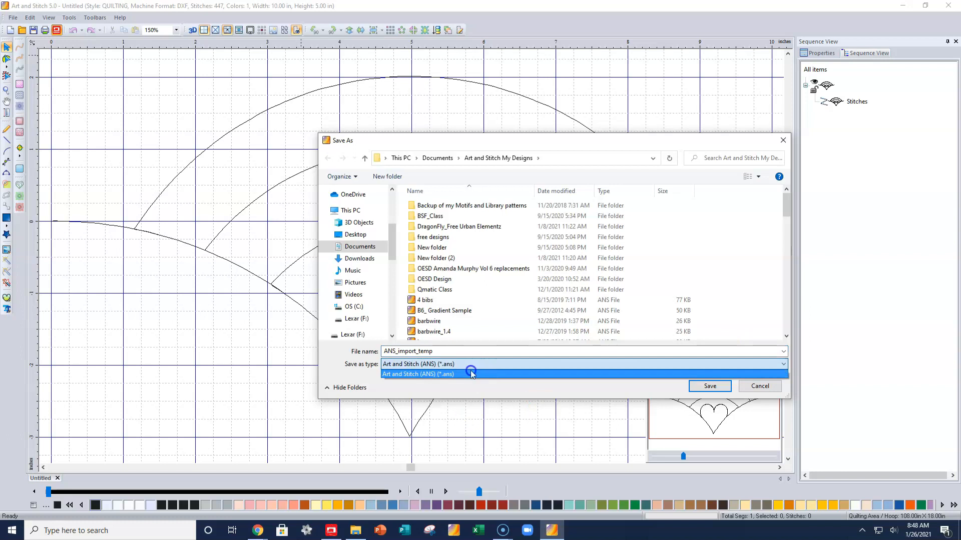
left_click(469, 383)
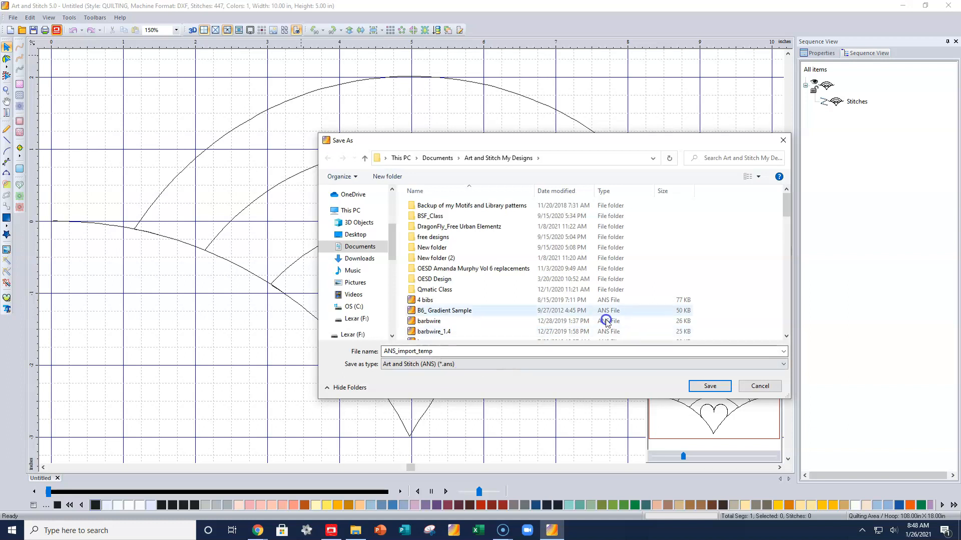
left_click(710, 387)
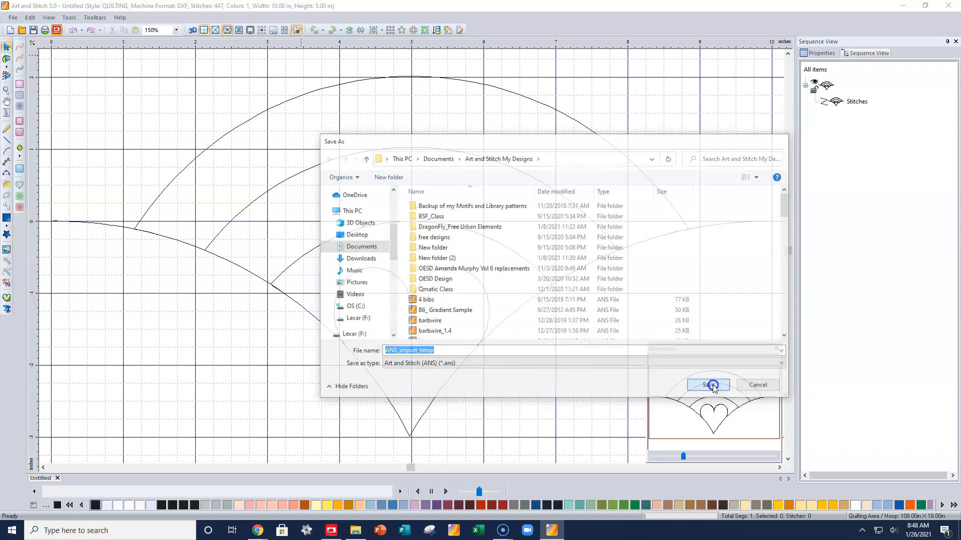
Switch to Q-matic and move the fan design into the upper-left corner of the quilt area
left_click(329, 531)
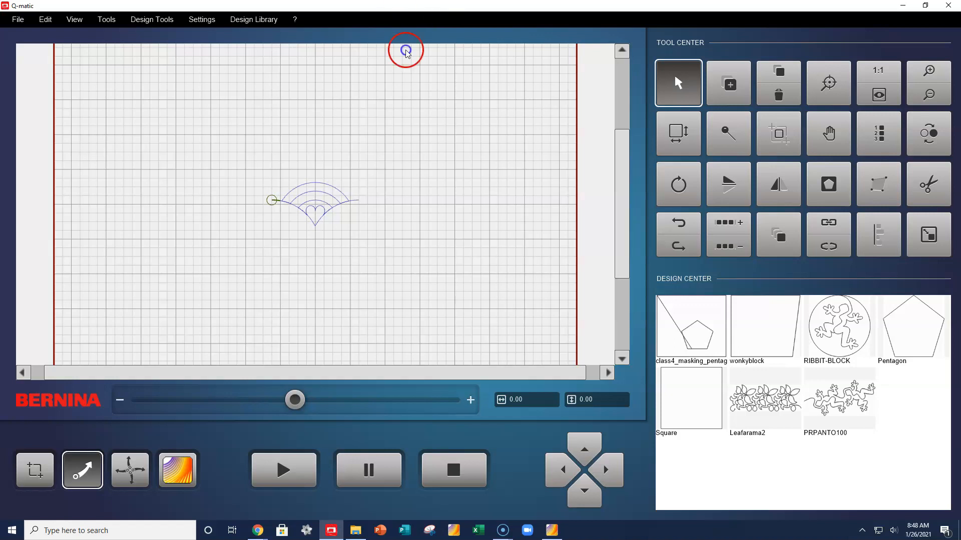
left_click_drag(620, 230, 625, 162)
left_click(321, 315)
left_click_drag(327, 334, 104, 121)
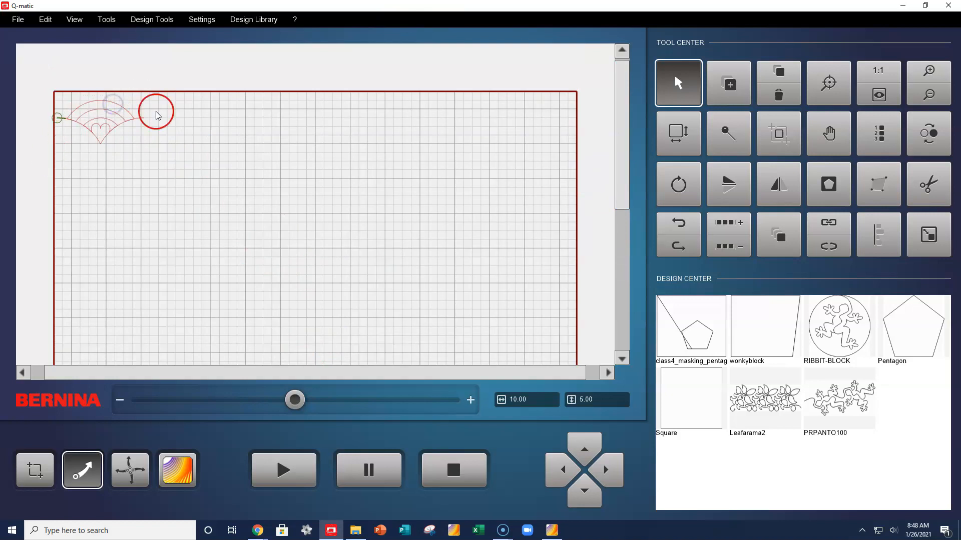
Add six pattern repeats to make a row of seven fans and shift it to overhang both sides of the quilt area
left_click(740, 223)
left_click(741, 223)
left_click(741, 223)
left_click(740, 223)
left_click(740, 223)
left_click(740, 223)
left_click_drag(526, 129, 484, 128)
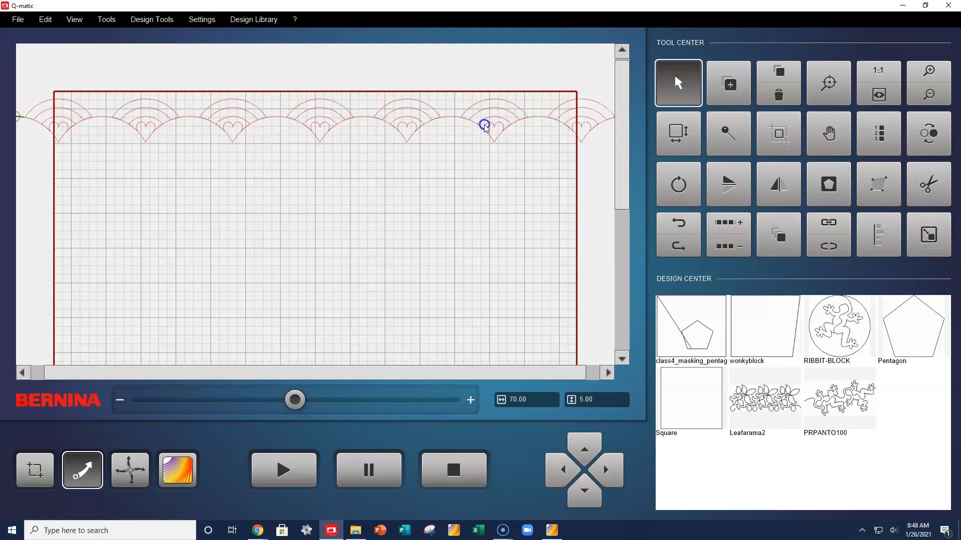
Multiply the fan row to three rows down
left_click(776, 240)
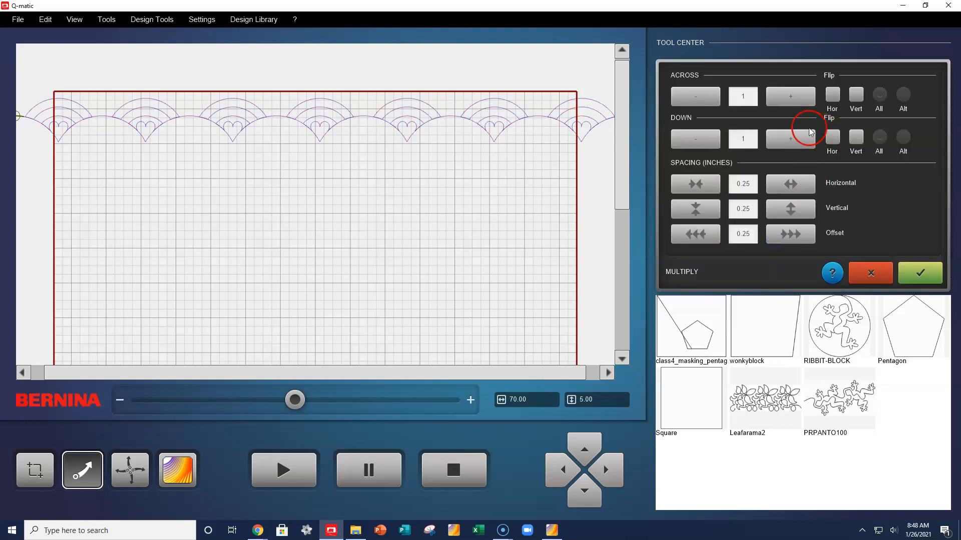
left_click(791, 140)
left_click(790, 141)
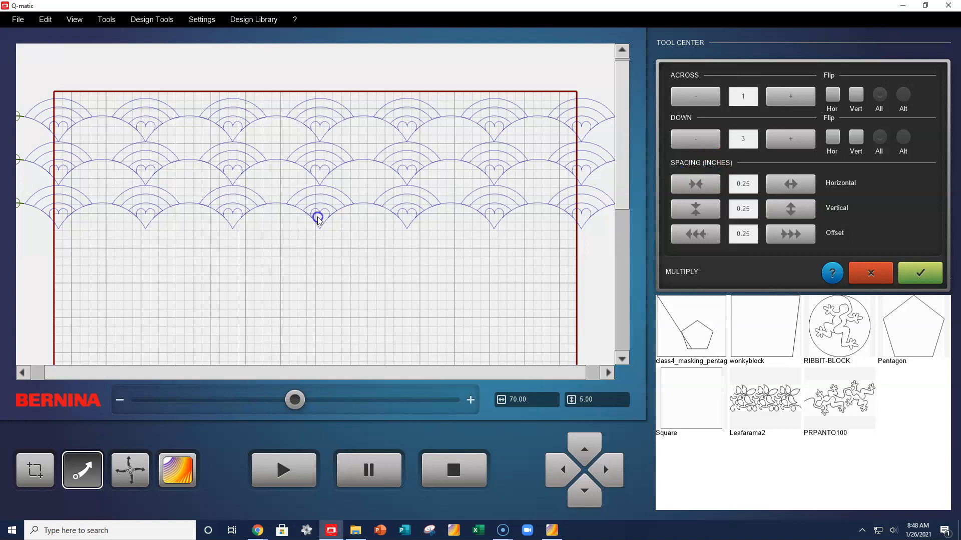
left_click(473, 163)
Offset alternate fan rows sideways by about half a fan so the rows are staggered
left_click(744, 233)
left_click(683, 233)
left_click(683, 232)
left_click(682, 232)
left_click(681, 232)
left_click(682, 231)
left_click(681, 232)
left_click(682, 233)
left_click(682, 232)
left_click(682, 233)
left_click(682, 233)
left_click(682, 233)
left_click(683, 234)
left_click(682, 233)
left_click(682, 233)
left_click(682, 233)
left_click(682, 234)
left_click(682, 234)
left_click(682, 233)
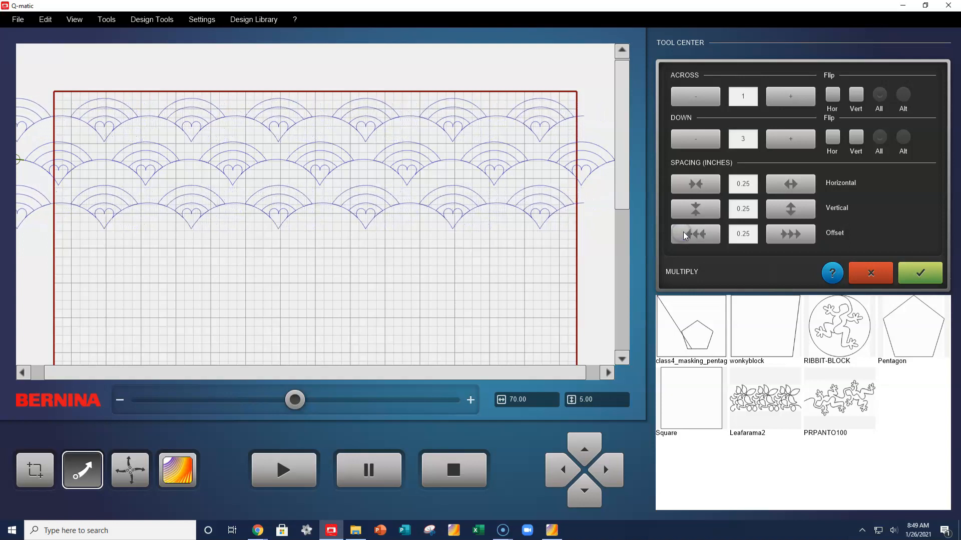
left_click(777, 228)
left_click(794, 234)
Tighten the vertical spacing so the staggered fan rows nest together, and fine-tune their horizontal offset
left_click(692, 212)
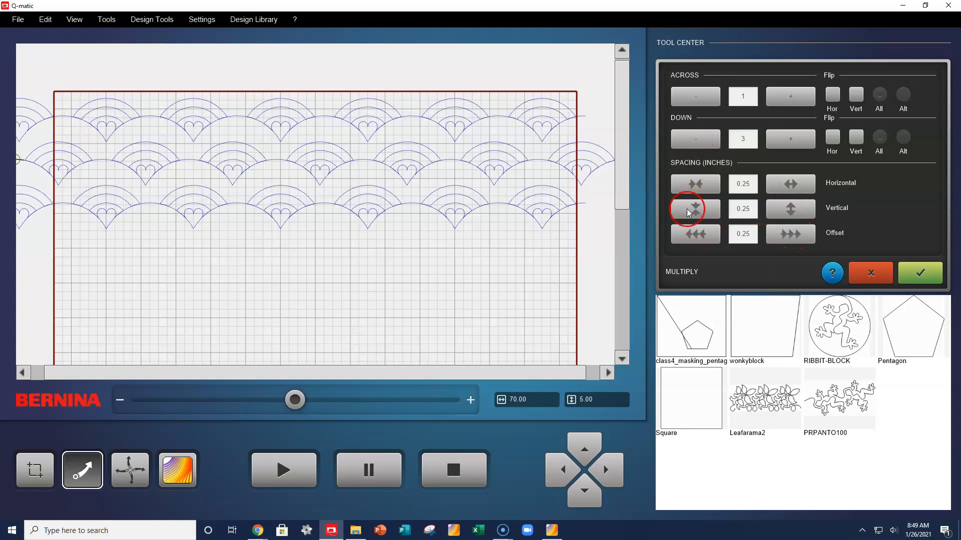
left_click(691, 211)
left_click(691, 210)
left_click(691, 210)
left_click(691, 210)
left_click(692, 211)
left_click(692, 211)
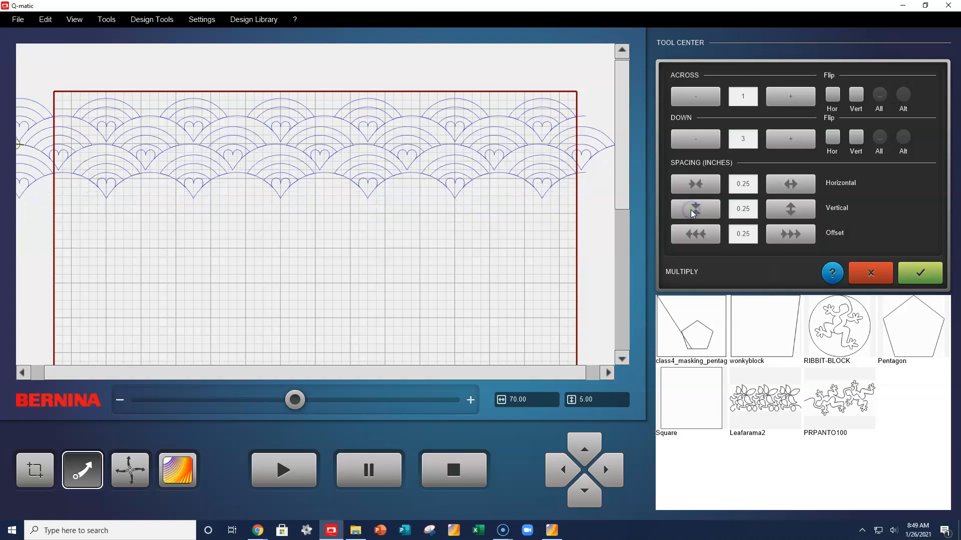
left_click(695, 233)
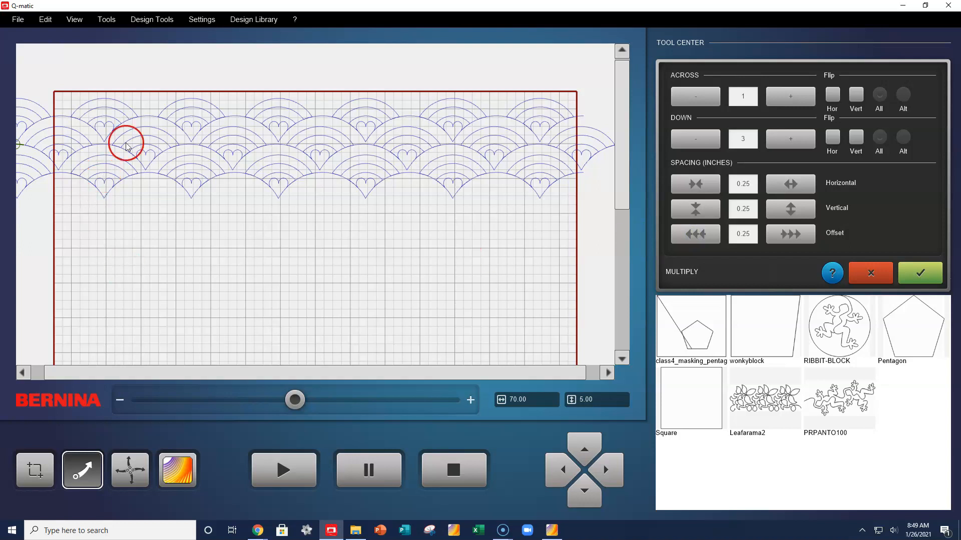
Increase the multiplied layout to 21 rows down to cover the full quilt height and accept it
left_click_drag(616, 150, 615, 309)
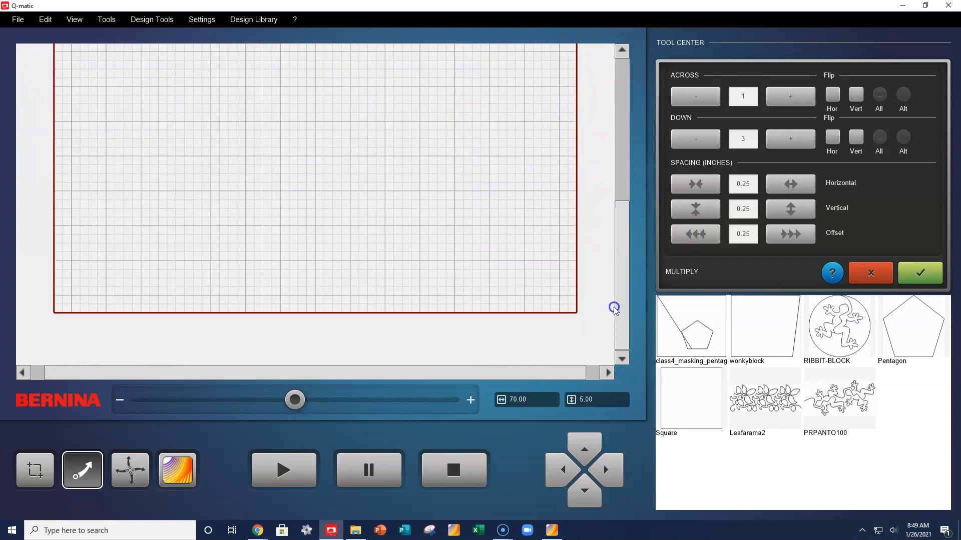
left_click(791, 143)
left_click(792, 142)
left_click(791, 142)
left_click(791, 142)
left_click(791, 142)
left_click(791, 142)
left_click(791, 142)
left_click(791, 142)
left_click(791, 142)
left_click(791, 142)
left_click(792, 142)
left_click(791, 142)
left_click(791, 142)
left_click(791, 142)
left_click(791, 143)
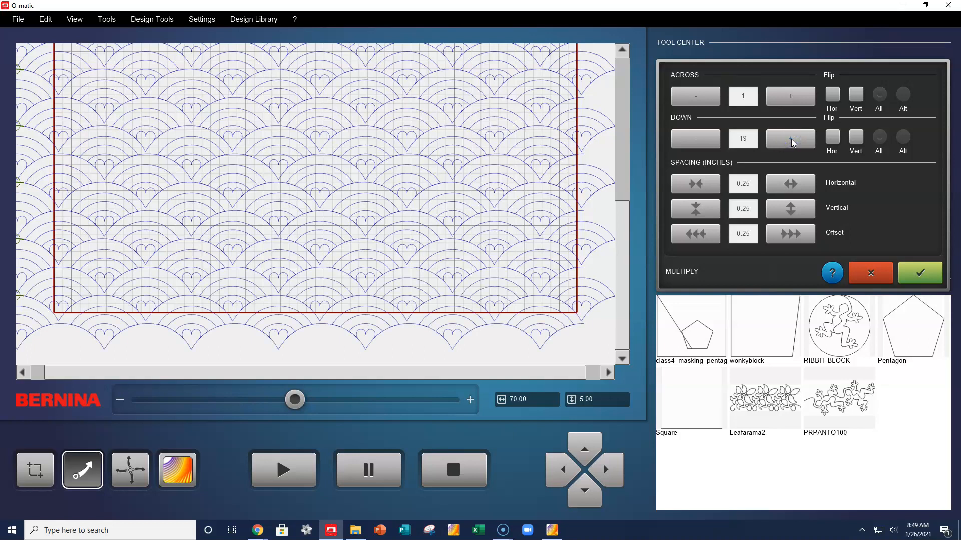
left_click(791, 142)
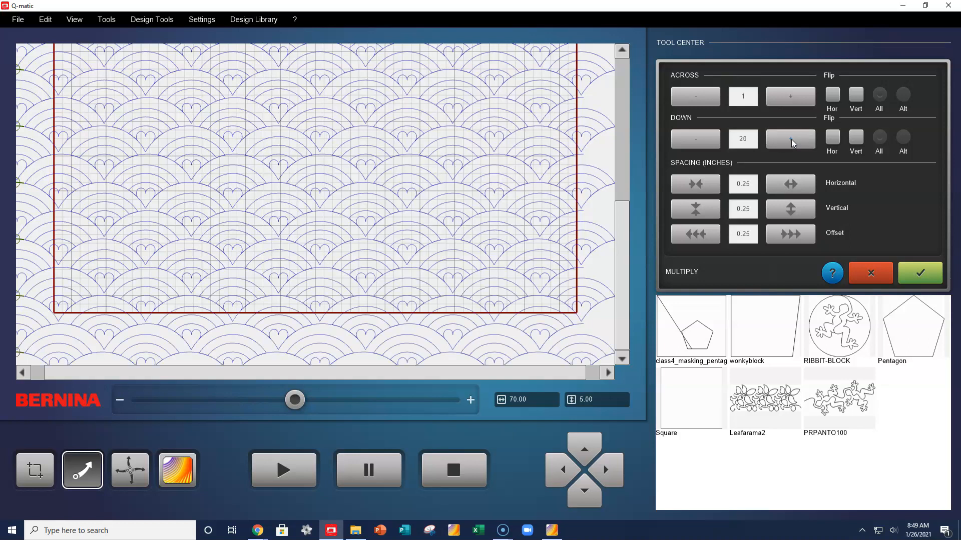
left_click(791, 142)
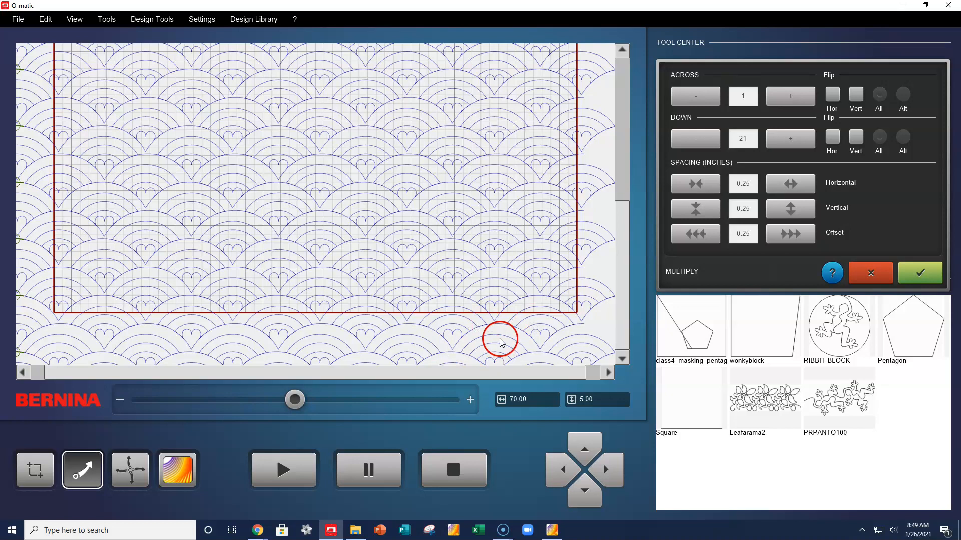
left_click(926, 270)
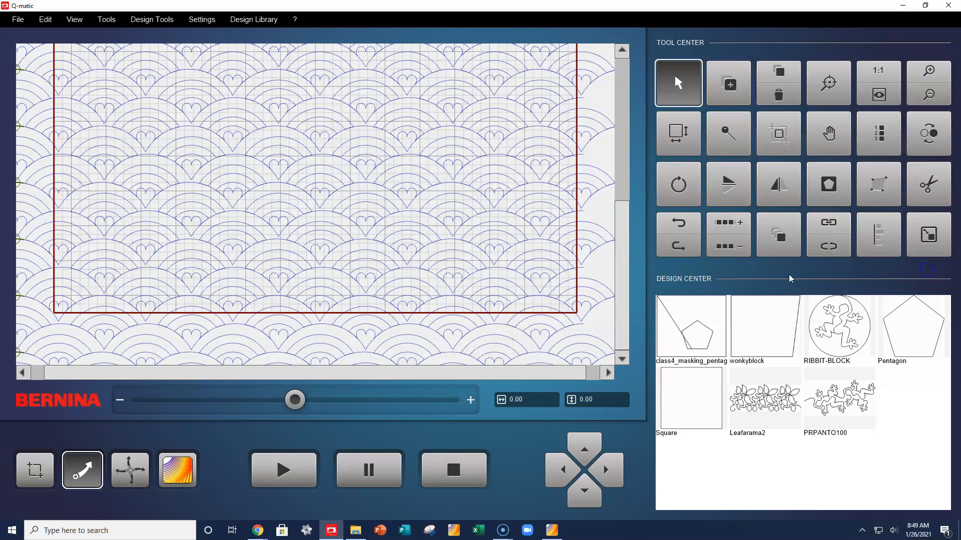
Shift the whole fan layout so it overlaps the upper edge of the quilt area
left_click_drag(622, 253, 629, 104)
left_click_drag(290, 248, 304, 233)
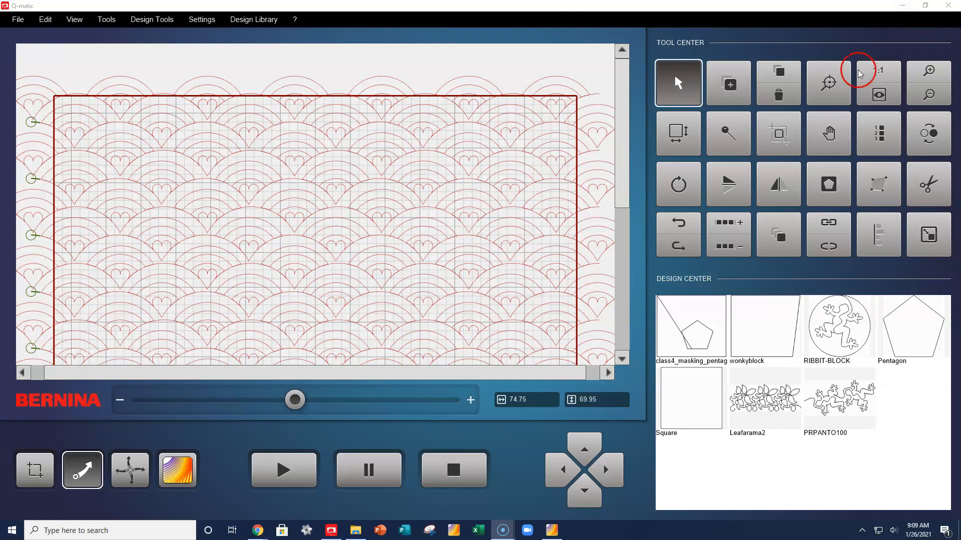
Start a design library import and select ANS_import_temp.bqm in the Art and Stitch My Designs folder under Documents
left_click(271, 21)
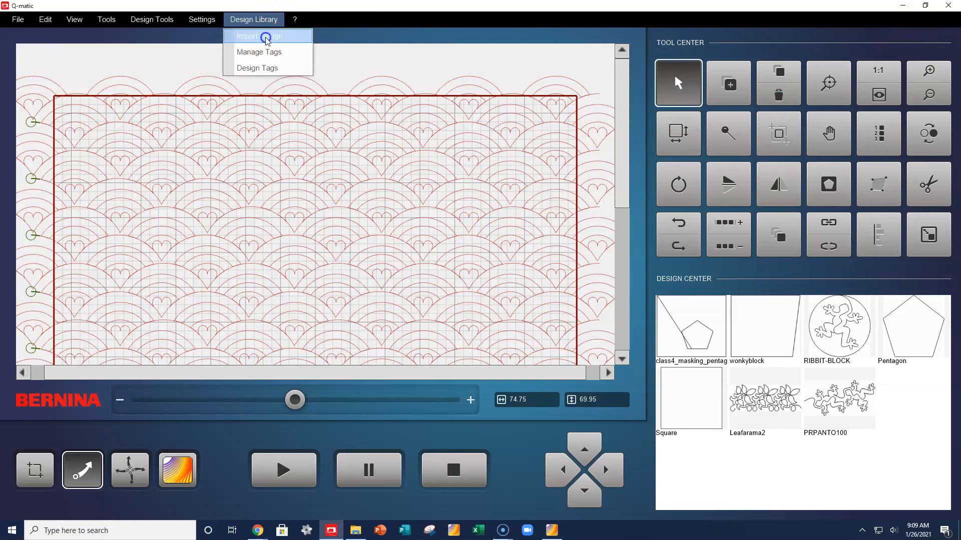
left_click(258, 36)
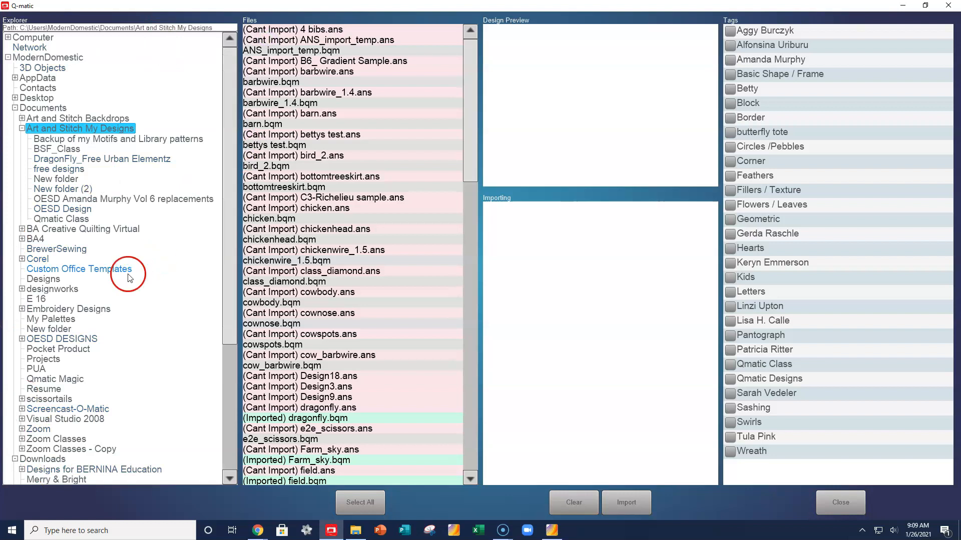
left_click(21, 129)
left_click(15, 108)
left_click(9, 57)
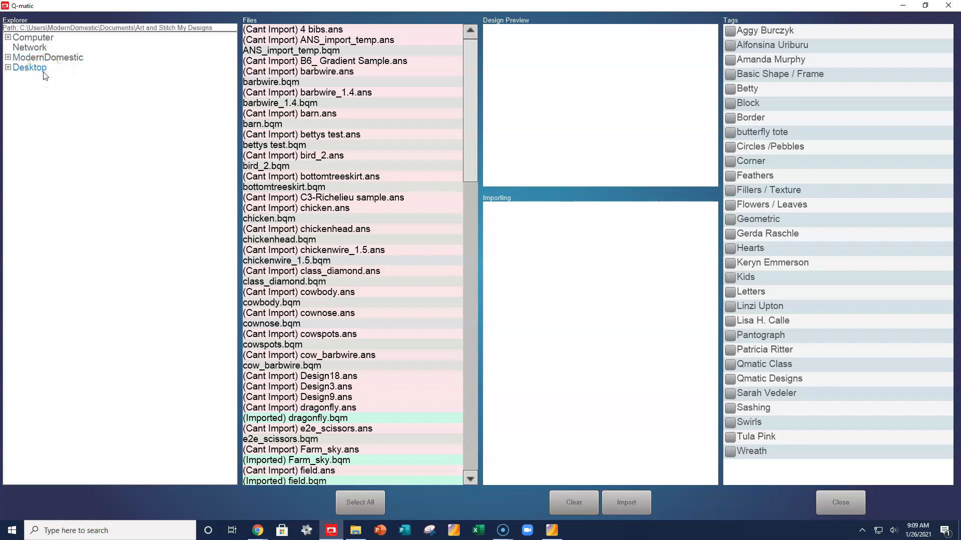
left_click(8, 58)
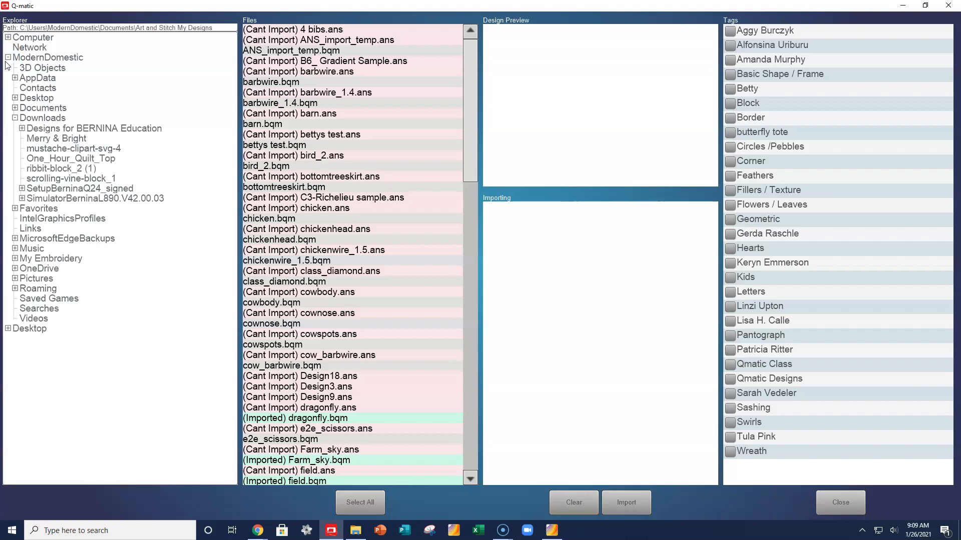
left_click(15, 108)
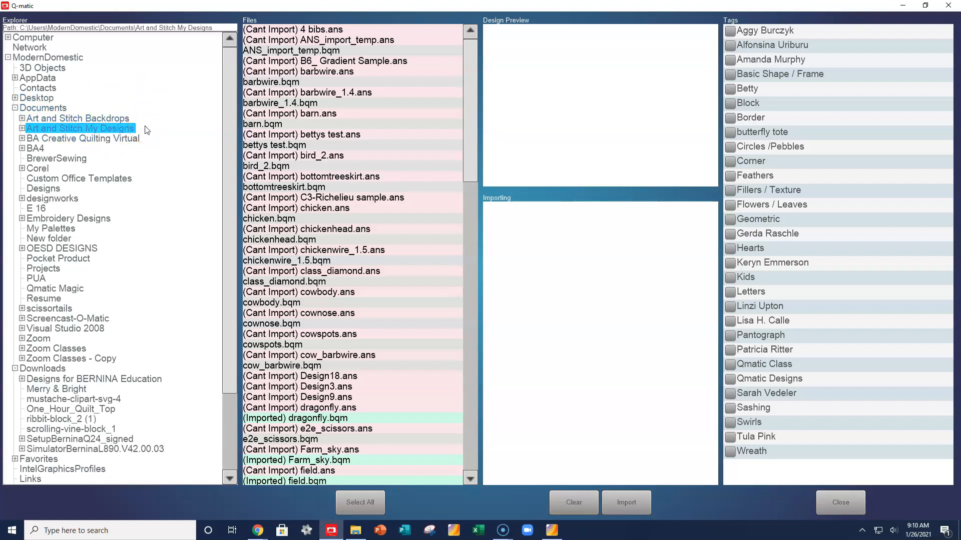
left_click(111, 131)
left_click(100, 131)
left_click(307, 52)
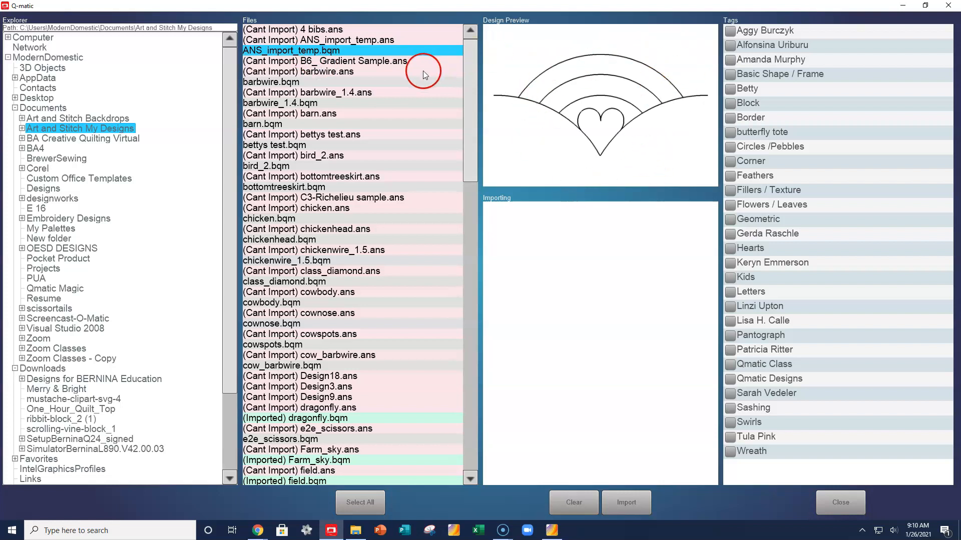
Queue ANS_import_temp.bqm, tag it as Pantograph, and import it into the design library
double_click(307, 52)
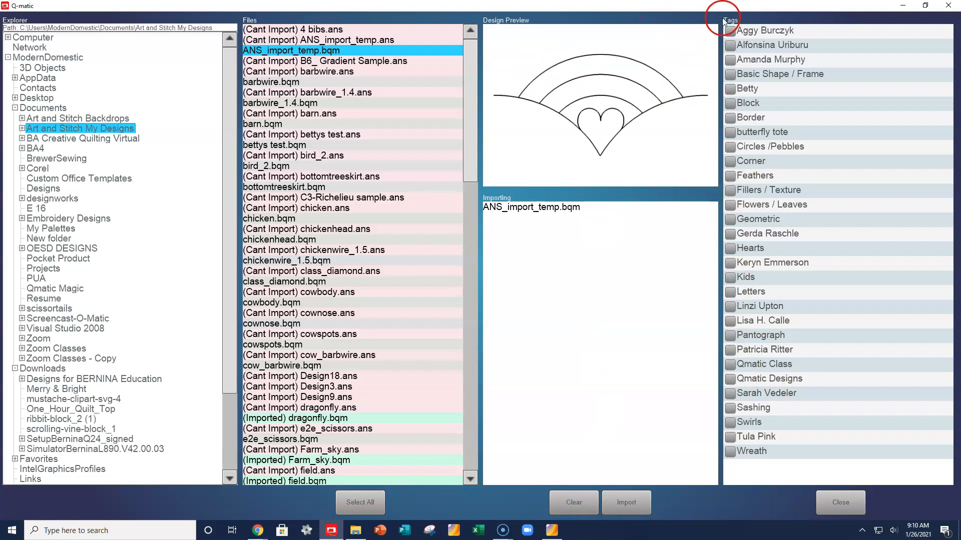
left_click(730, 334)
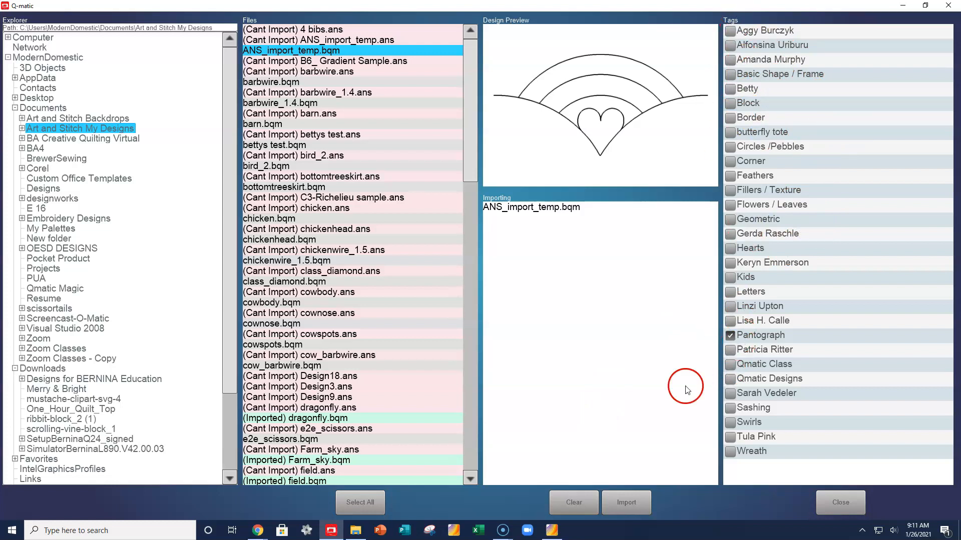
left_click(622, 501)
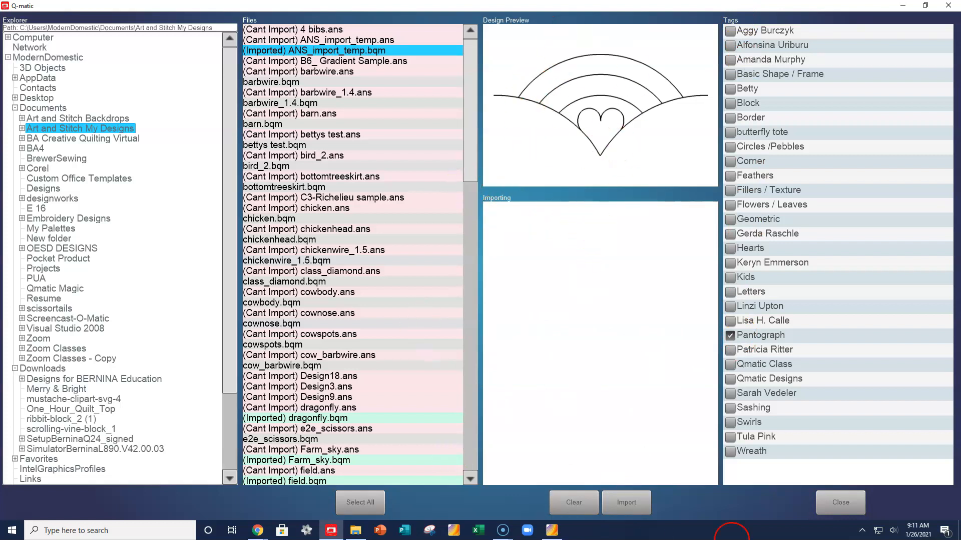
left_click(840, 501)
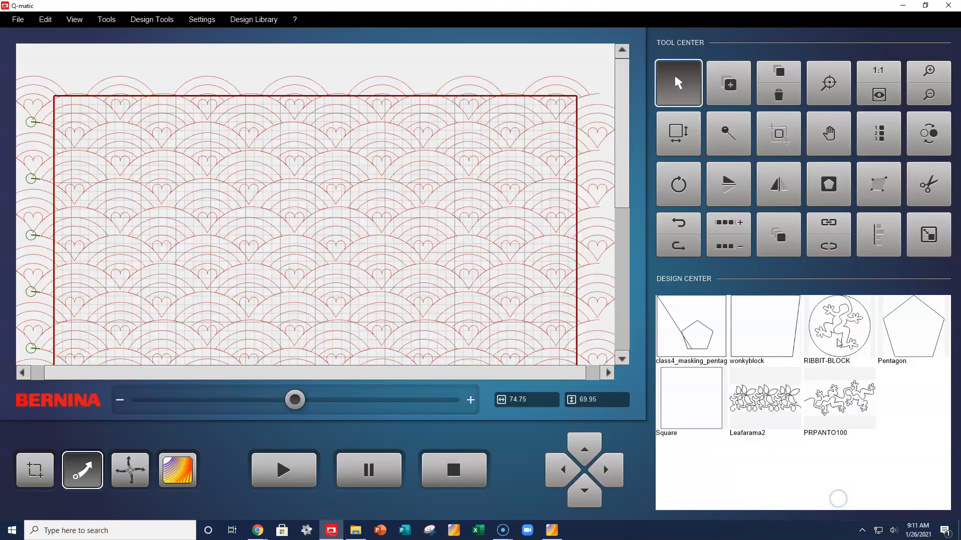
Search the design pool for "ans" and add the ANS_import_temp design to the Design Center
left_click(730, 88)
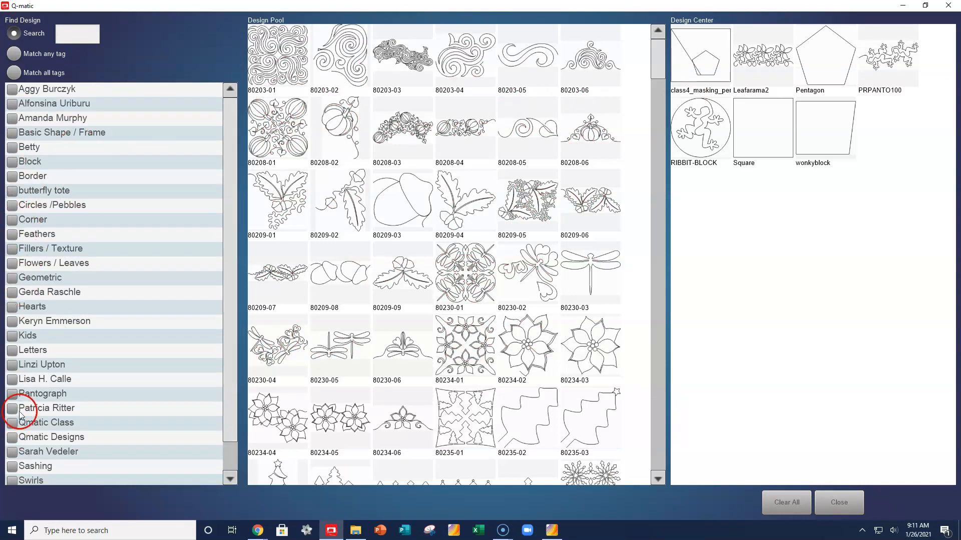
left_click(74, 35)
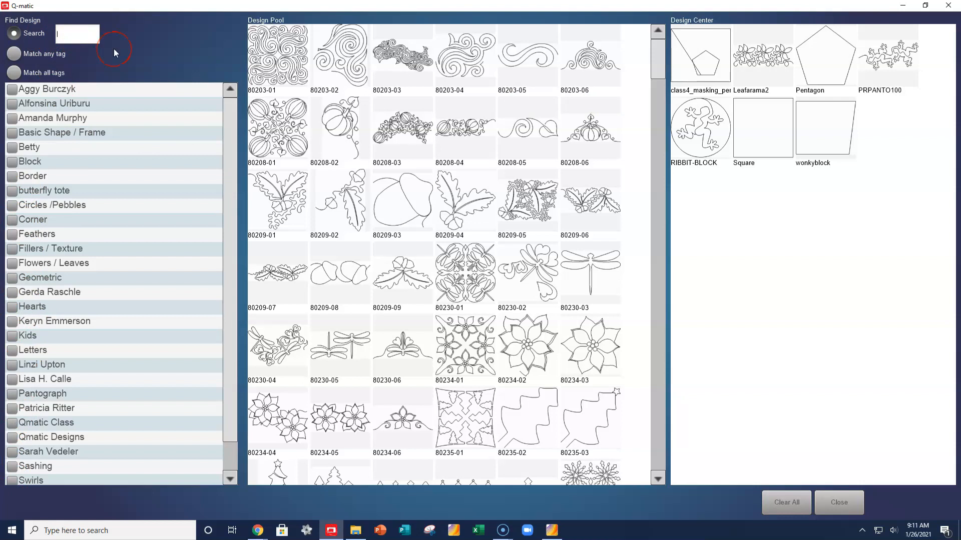
type("ans")
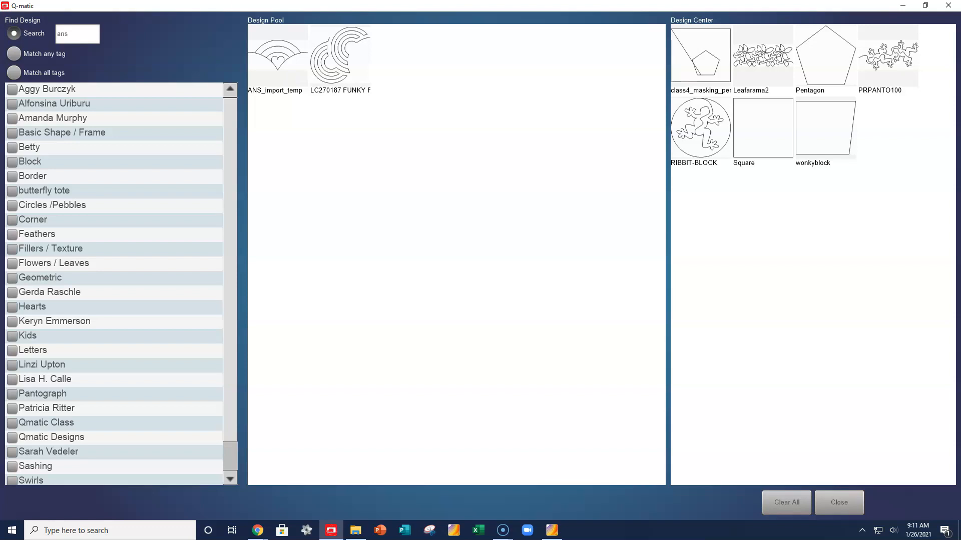
double_click(272, 47)
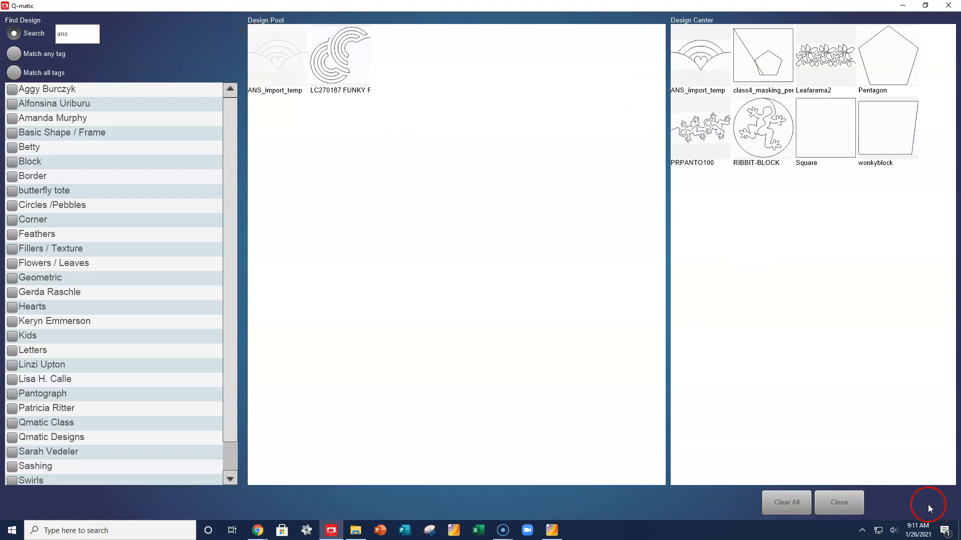
left_click(854, 503)
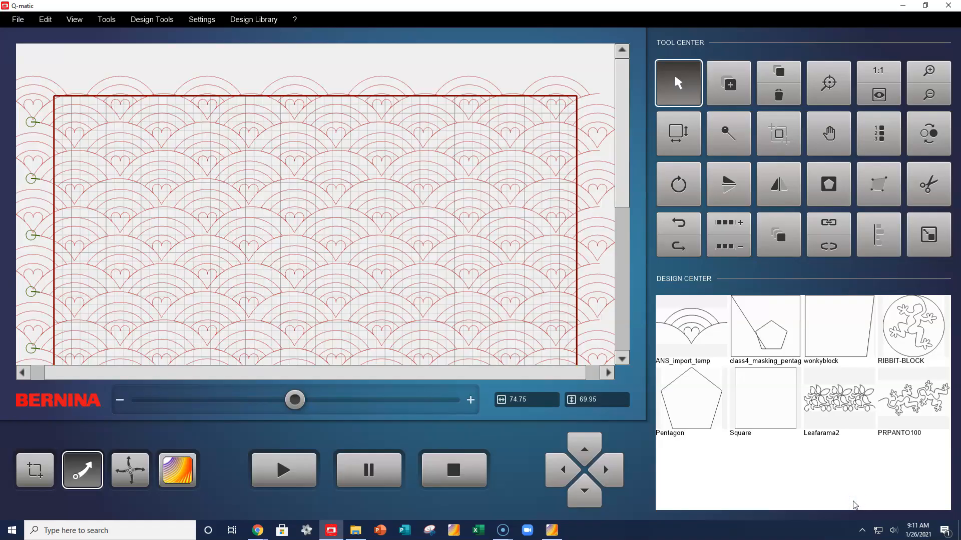